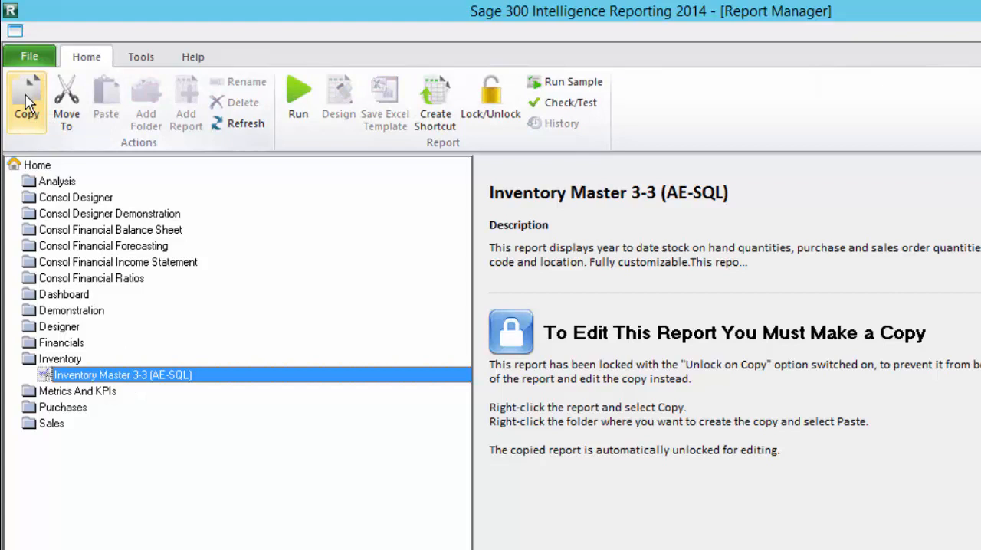
Step: Paste the copied report into the Inventory folder and rename it Inventory Master 3-3 (AE-SQL) Export, assigning a new template name and deleting the old template
left_click(75, 360)
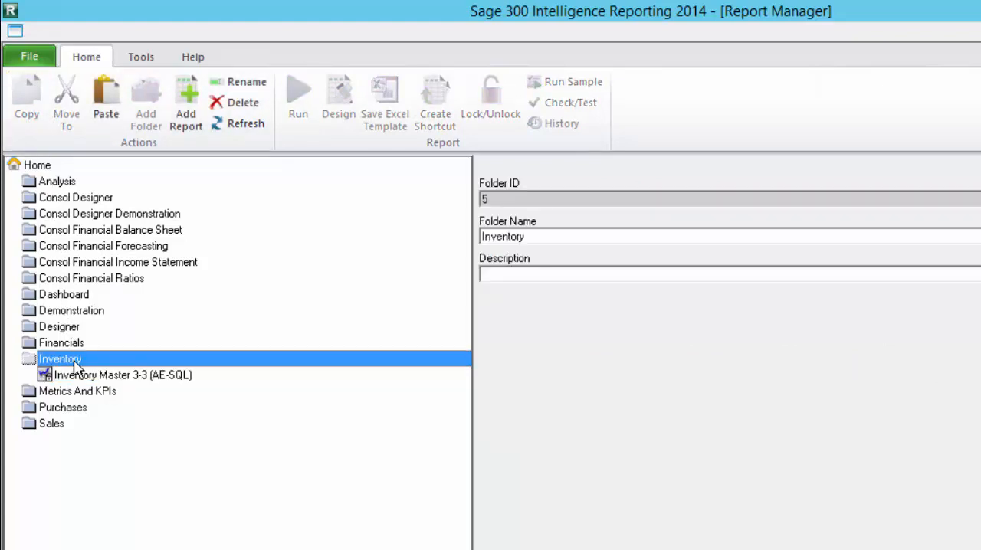
left_click(107, 111)
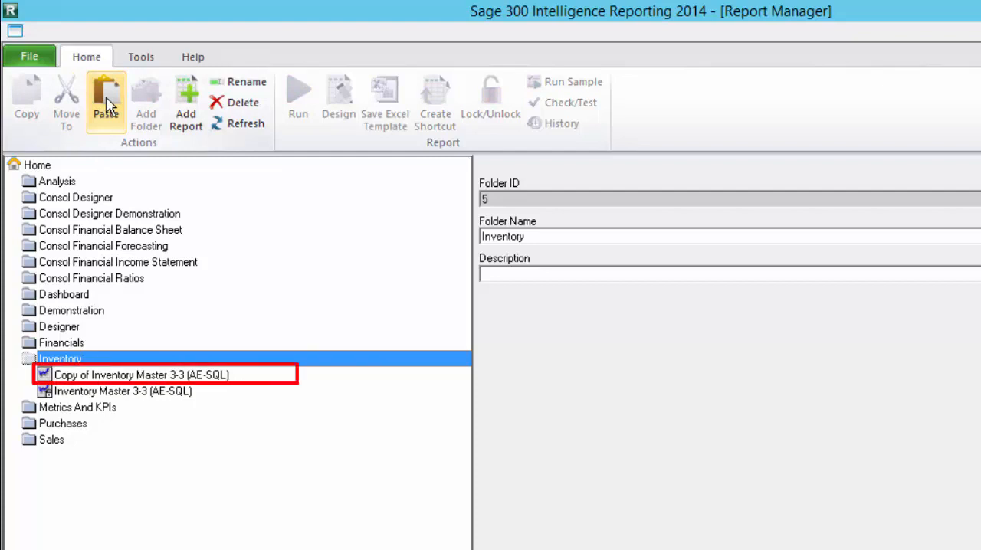
left_click(126, 376)
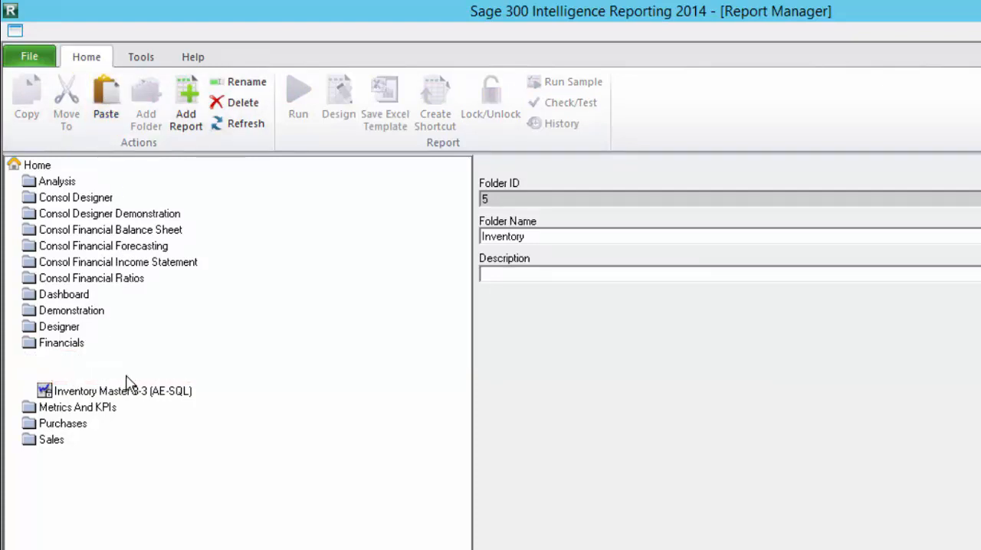
left_click(246, 84)
key("Home")
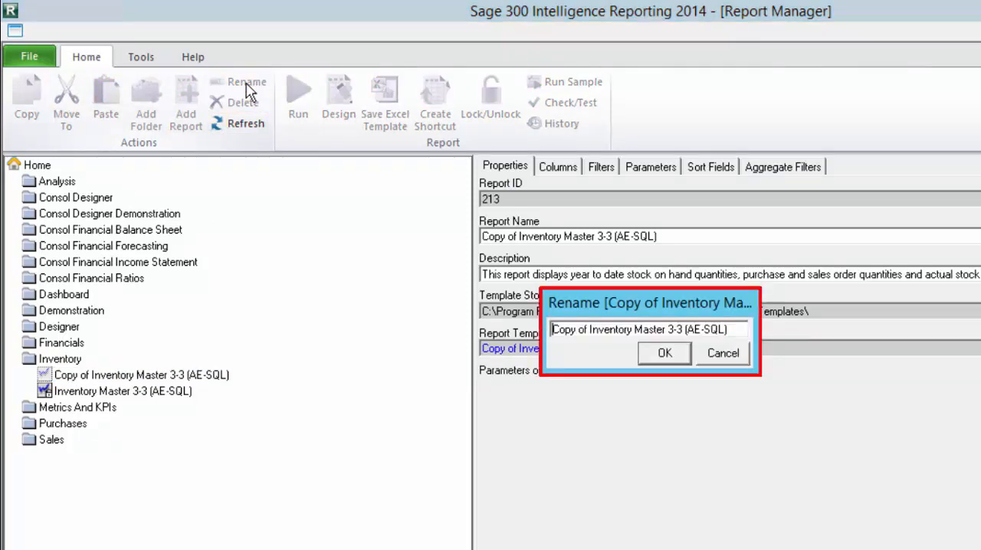
key("Delete")
key("Delete")
key("Delete")
key("Delete")
key("Delete")
key("Delete")
key("Delete")
key("Delete")
key("End")
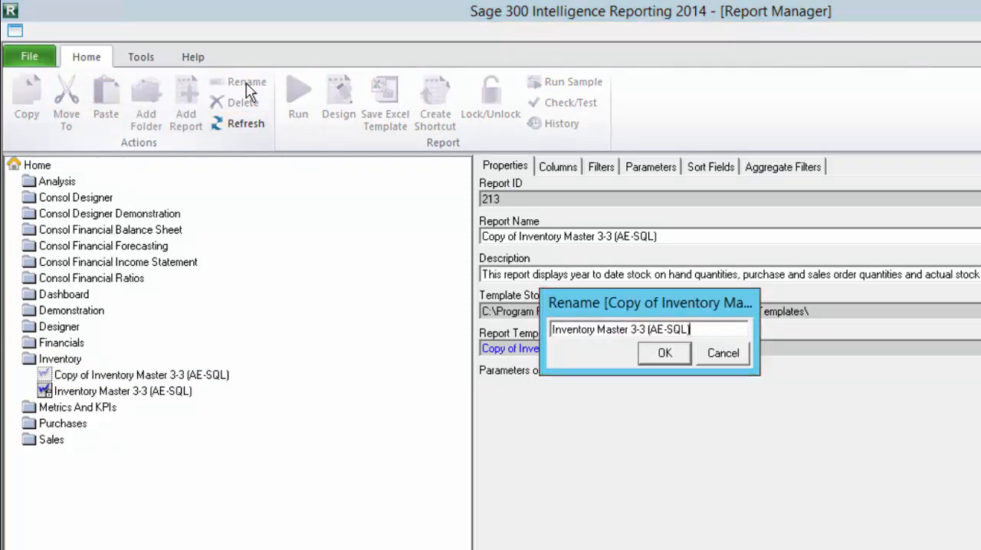
type("Export")
left_click(660, 357)
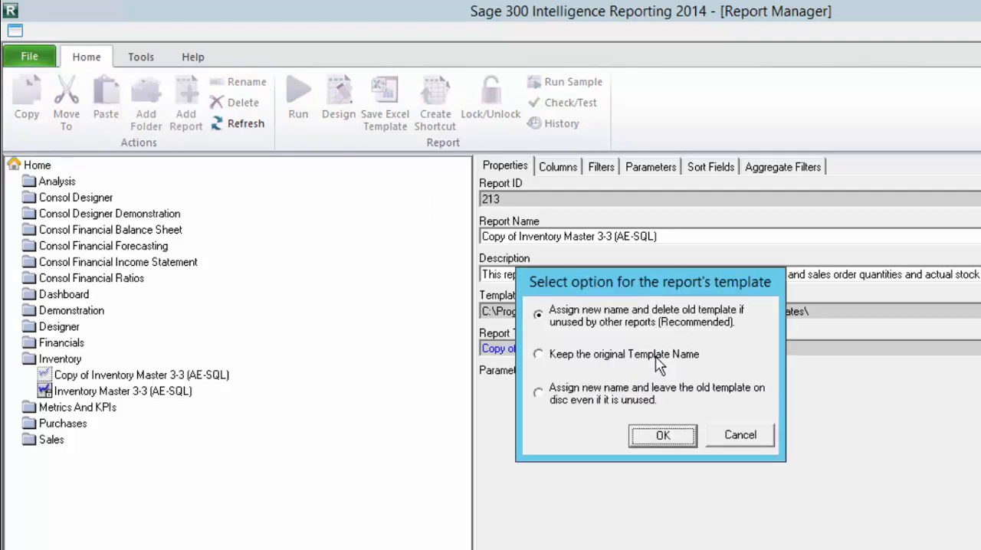
left_click(657, 443)
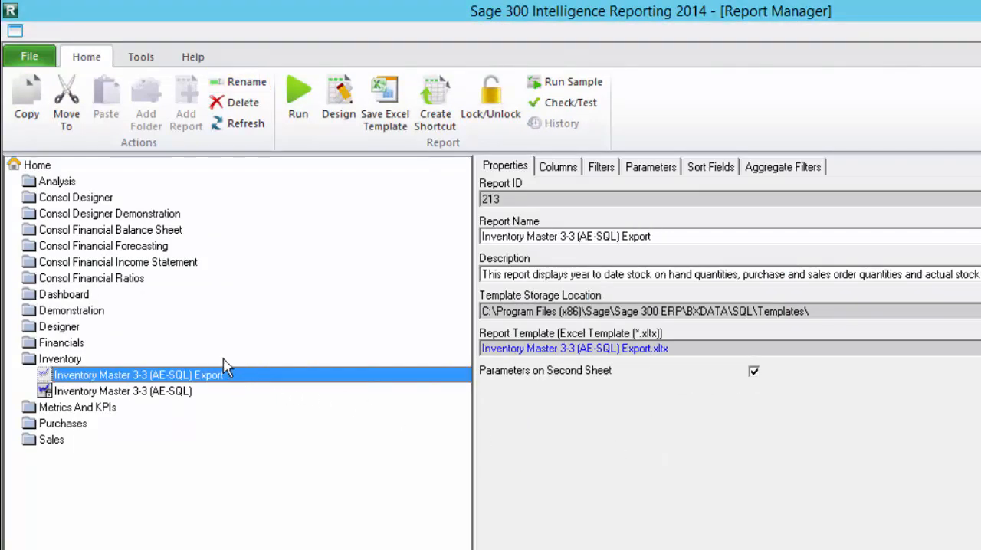
Step: Export the renamed report to the Reports folder as the compressed export file Inventory Master 3-3 (AE-SQL) Export.al_
left_click(141, 60)
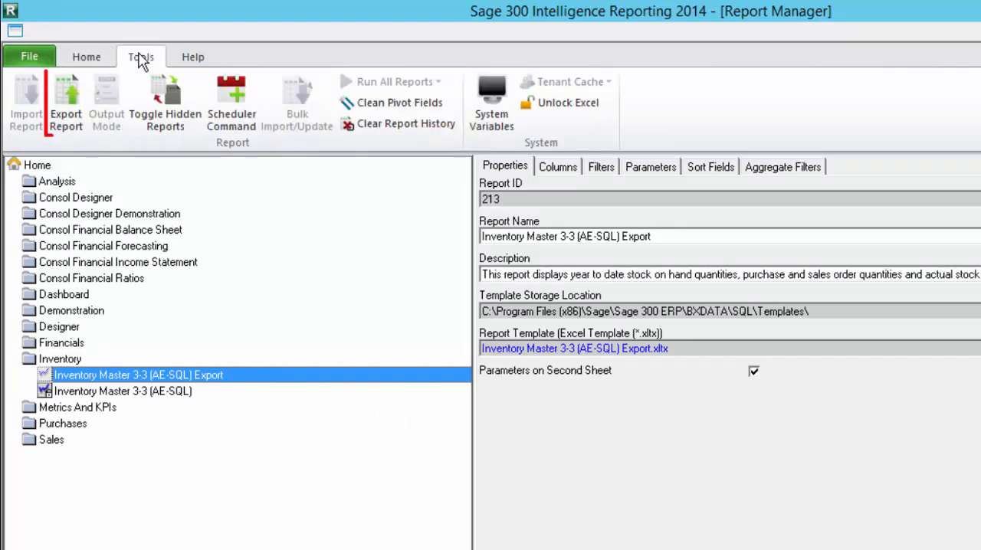
left_click(66, 104)
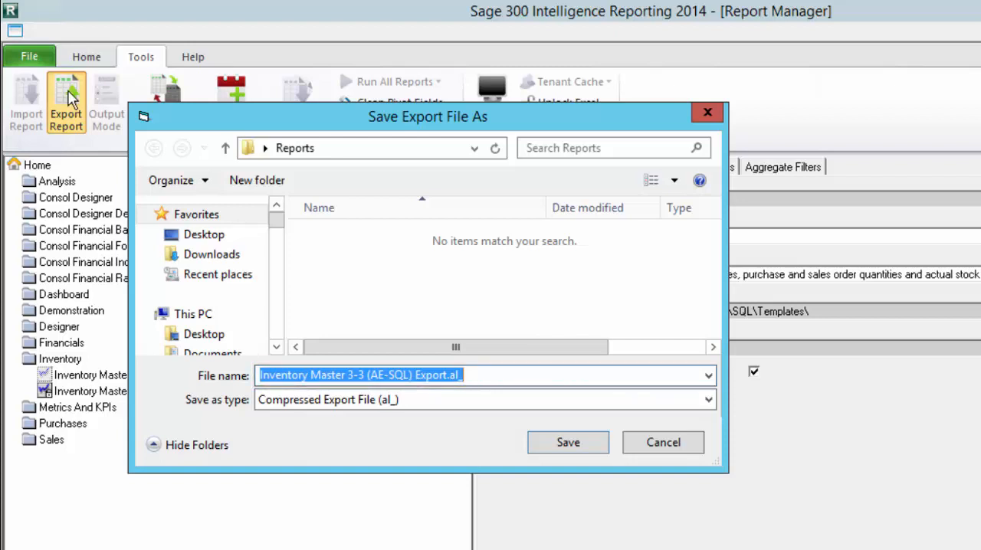
left_click(567, 442)
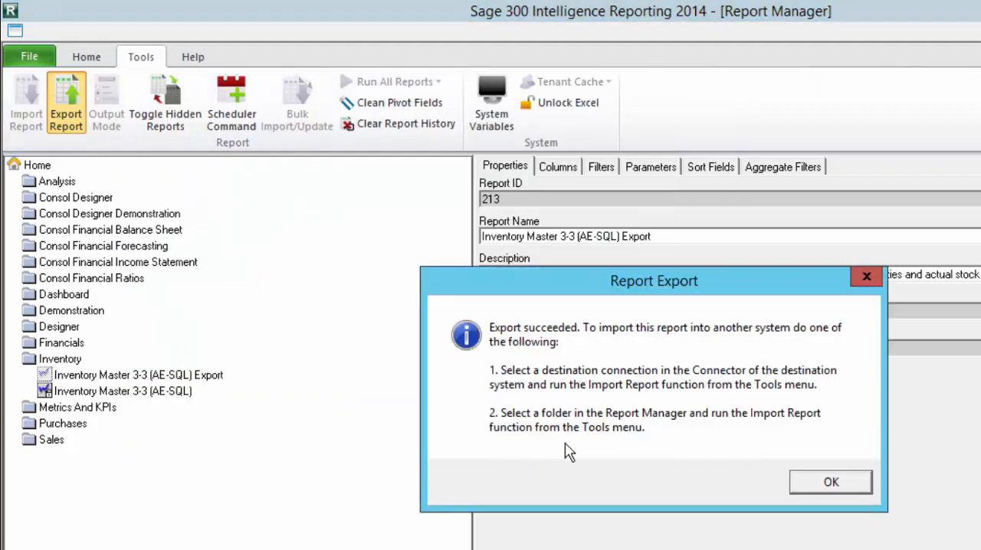
left_click(812, 483)
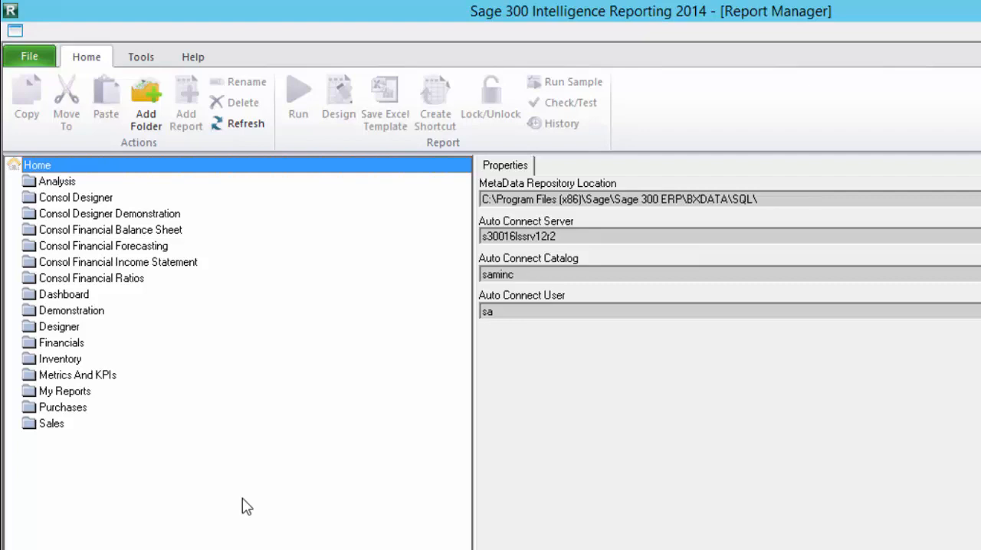
Step: Open the export file Inventory Master 3-3 (AE-SQL) Export.al_ for import into the My Reports folder
left_click(77, 394)
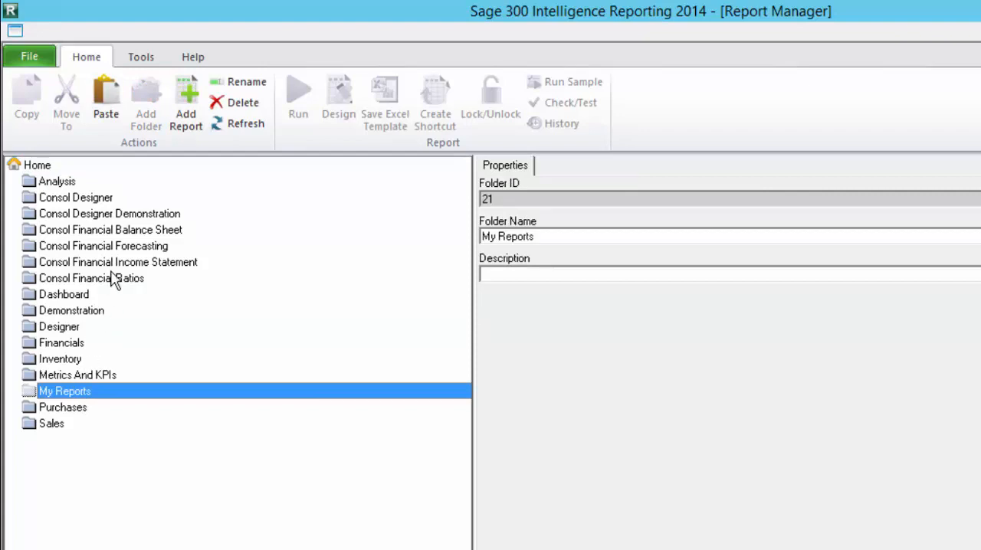
left_click(143, 59)
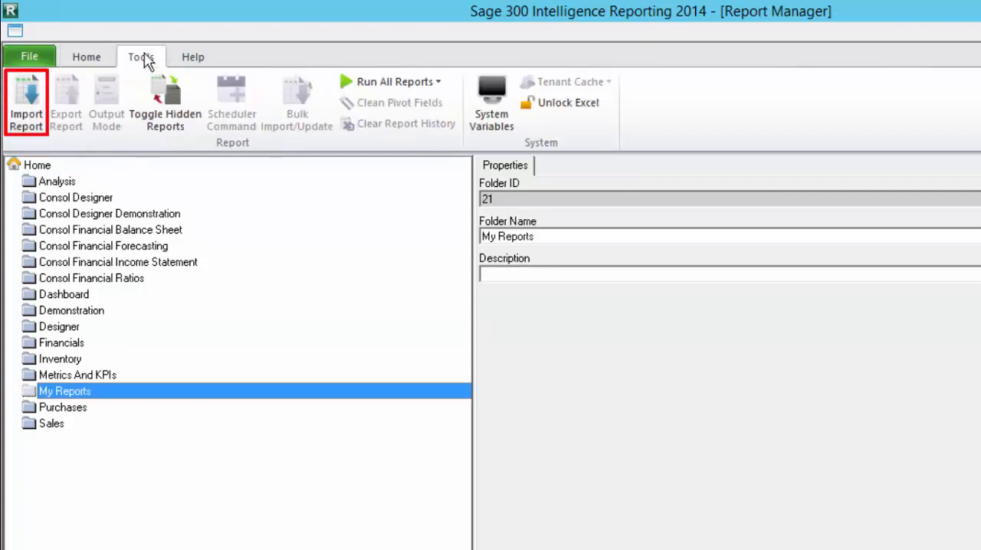
left_click(30, 103)
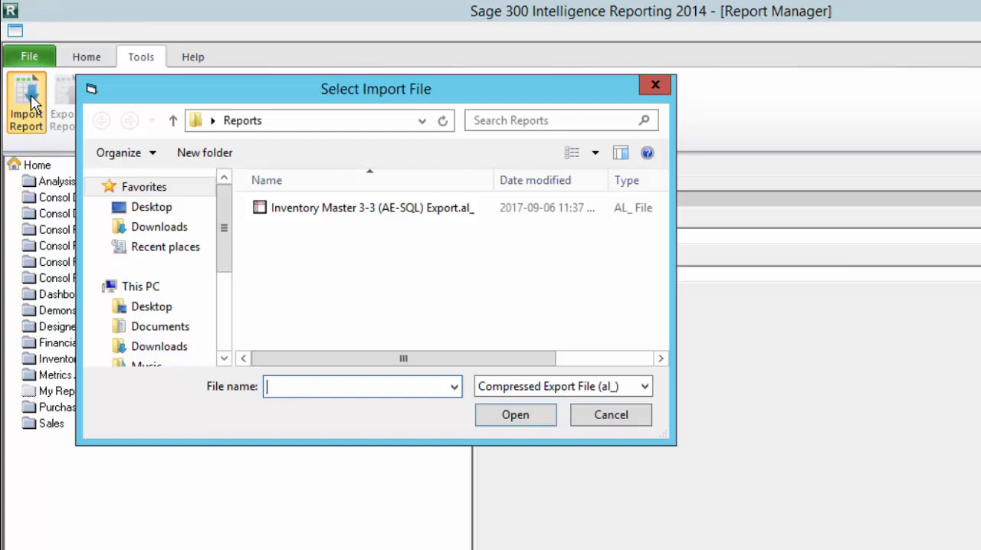
left_click(277, 213)
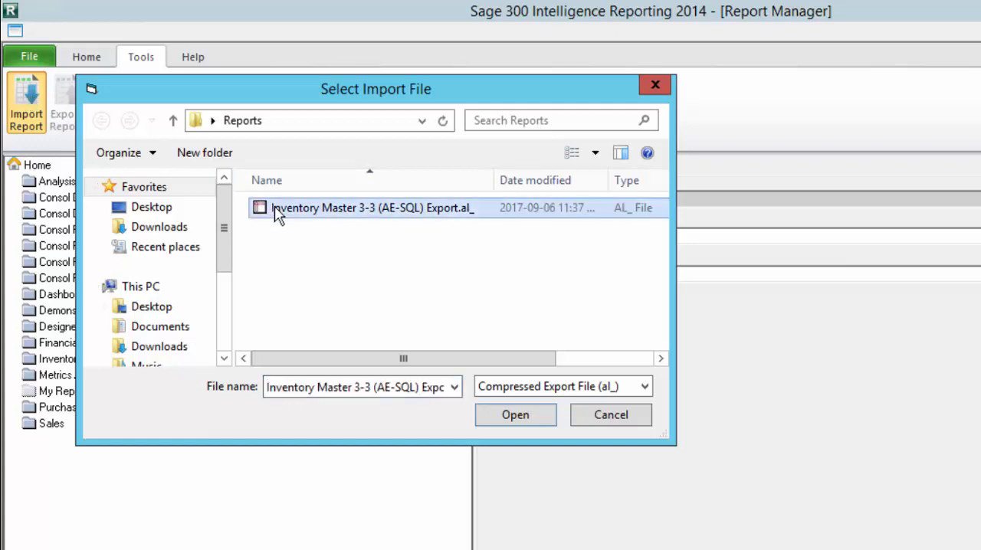
left_click(492, 422)
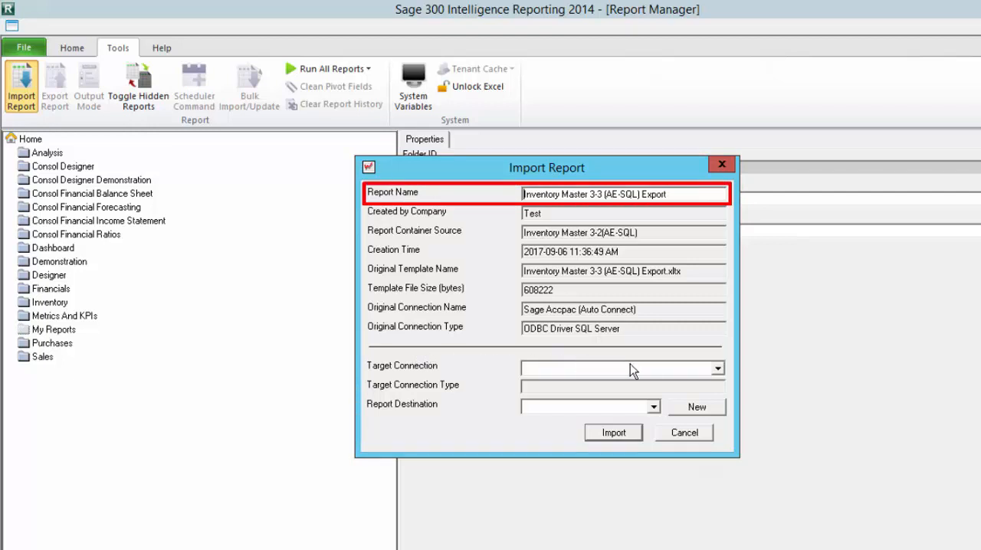
Step: Import the report with Sage Accpac (Auto Connect) as the target connection and My Reports as the report destination
left_click(717, 368)
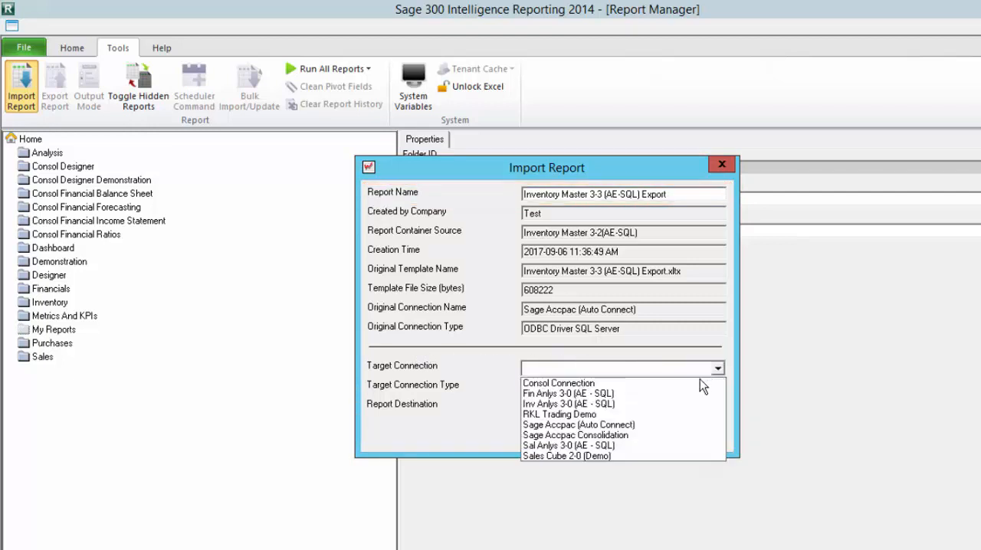
left_click(648, 426)
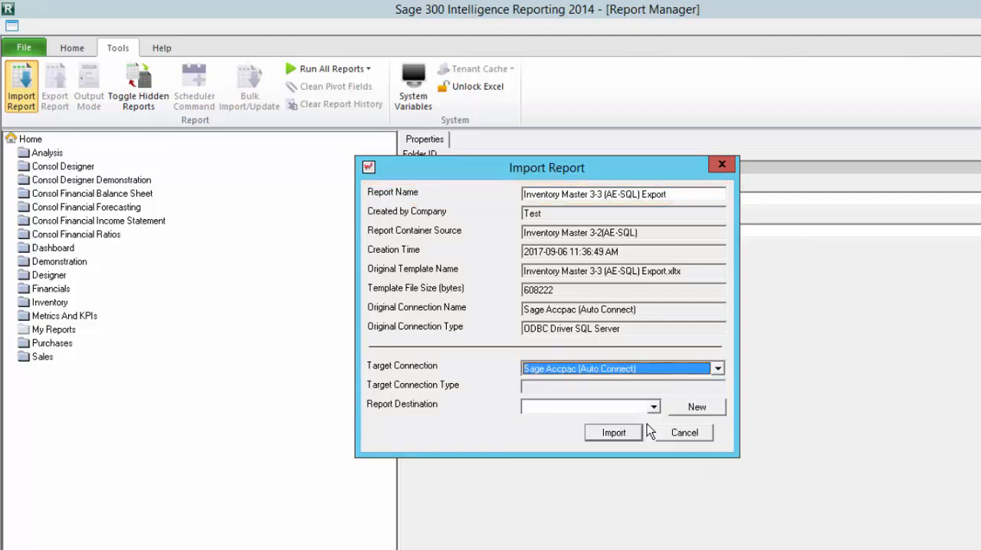
left_click(653, 407)
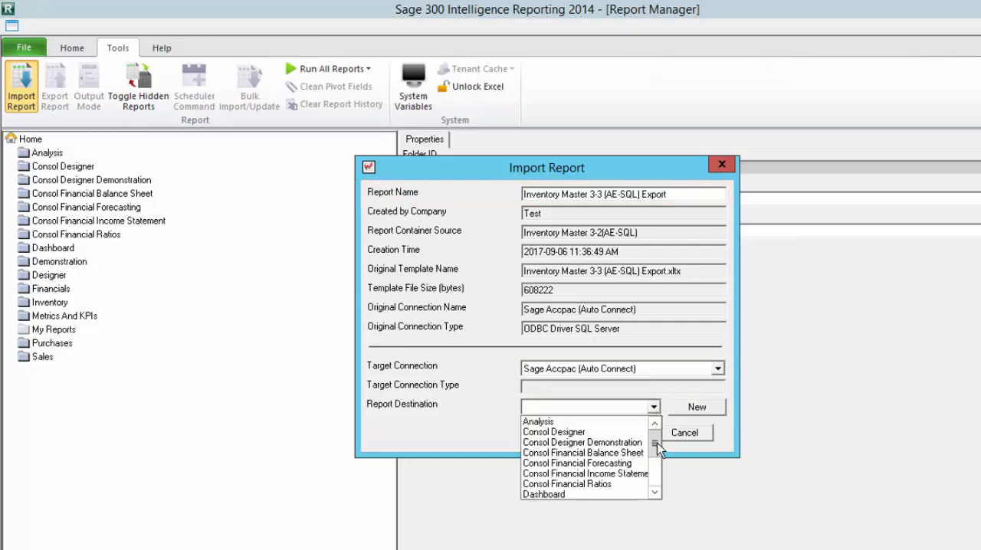
left_click_drag(654, 442, 654, 468)
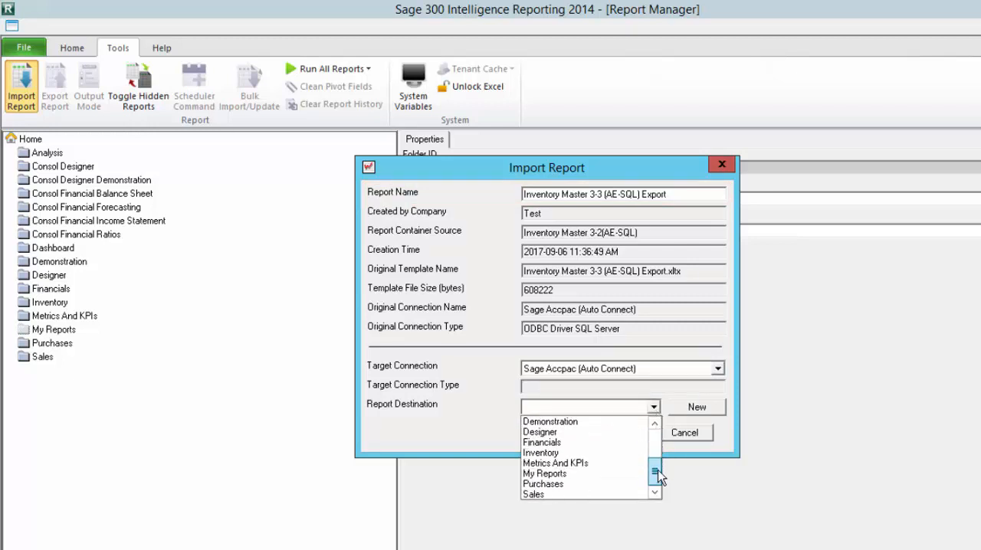
left_click(617, 474)
left_click(615, 433)
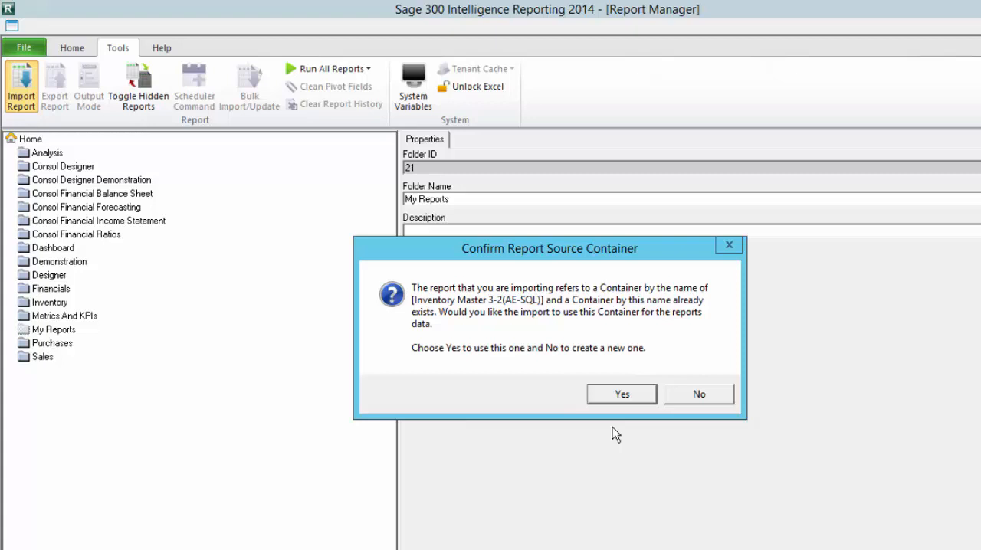
Step: Create a new container for the imported report instead of reusing the existing one, naming it Inventory Master 3-2(AE-SQL) Export
left_click(682, 395)
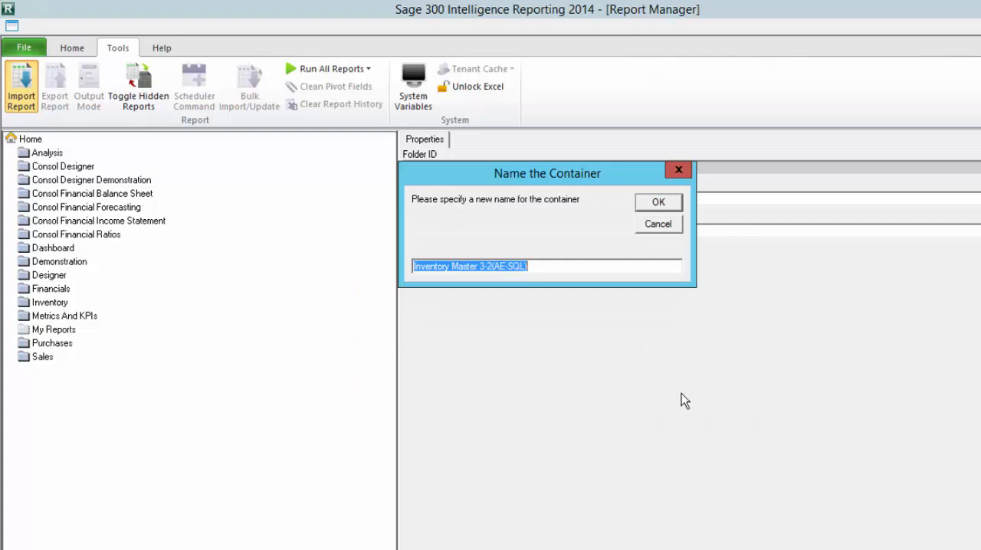
key("End")
type("Export")
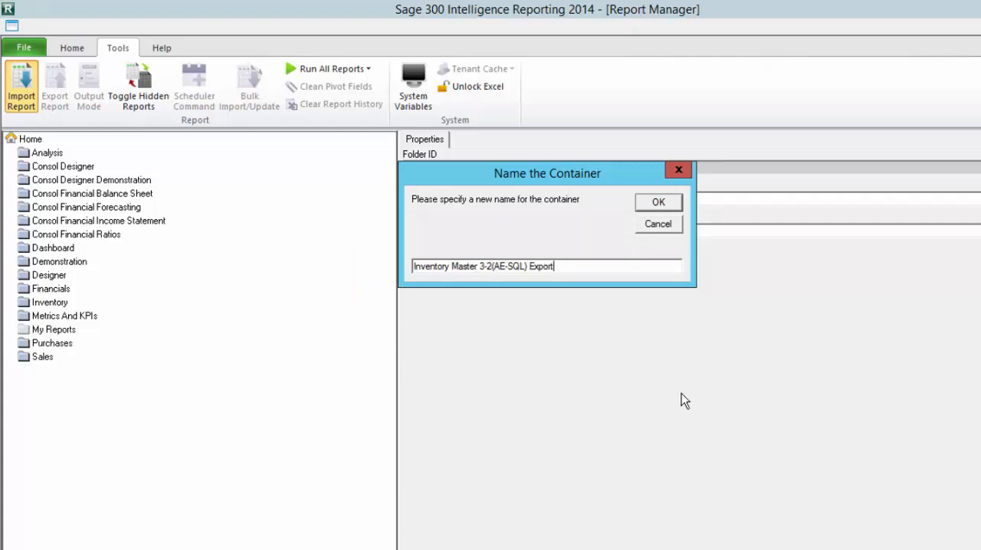
left_click(672, 207)
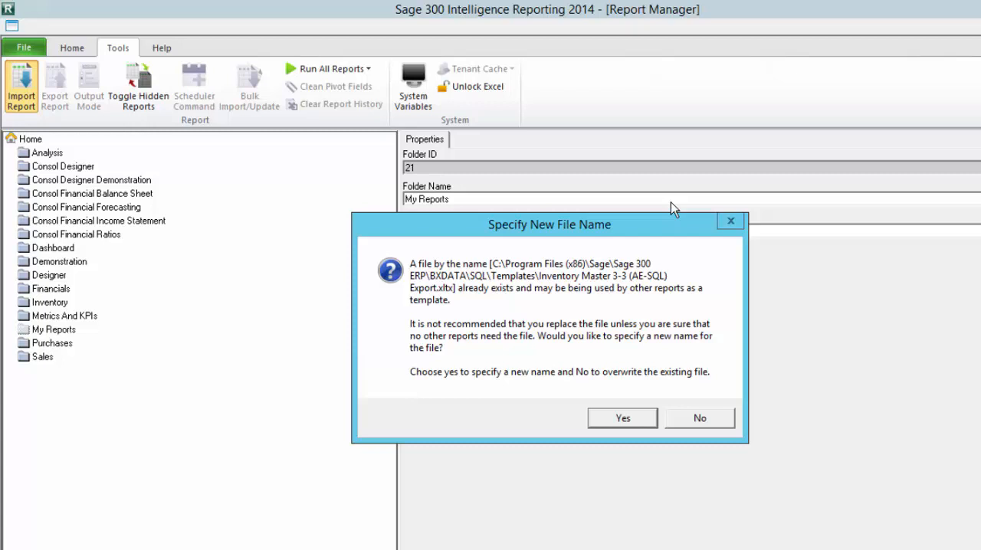
Step: Specify a new file name for the report template by adding V2 to it, and complete the import
left_click(646, 419)
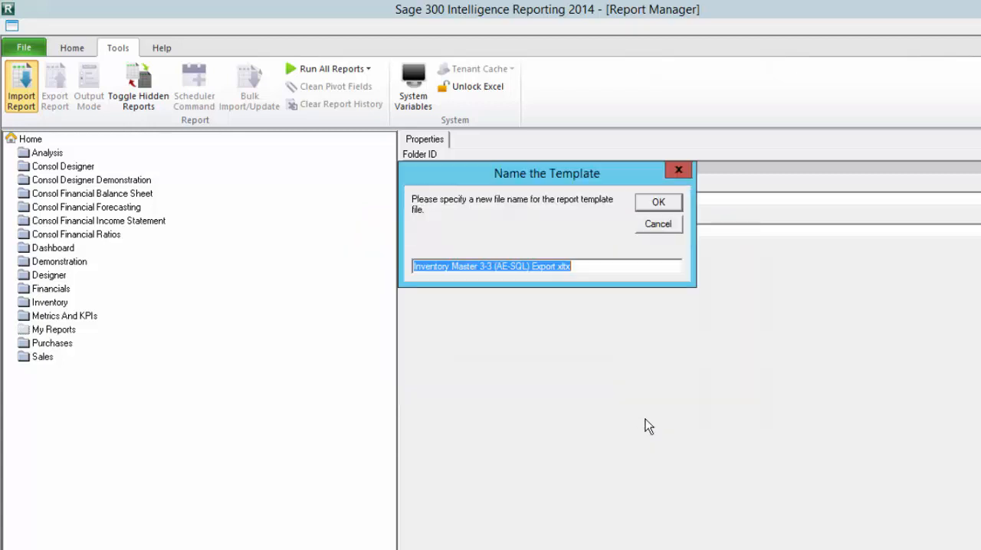
key("End")
key("Left")
key("Left")
key("Left")
key("Left")
key("Left")
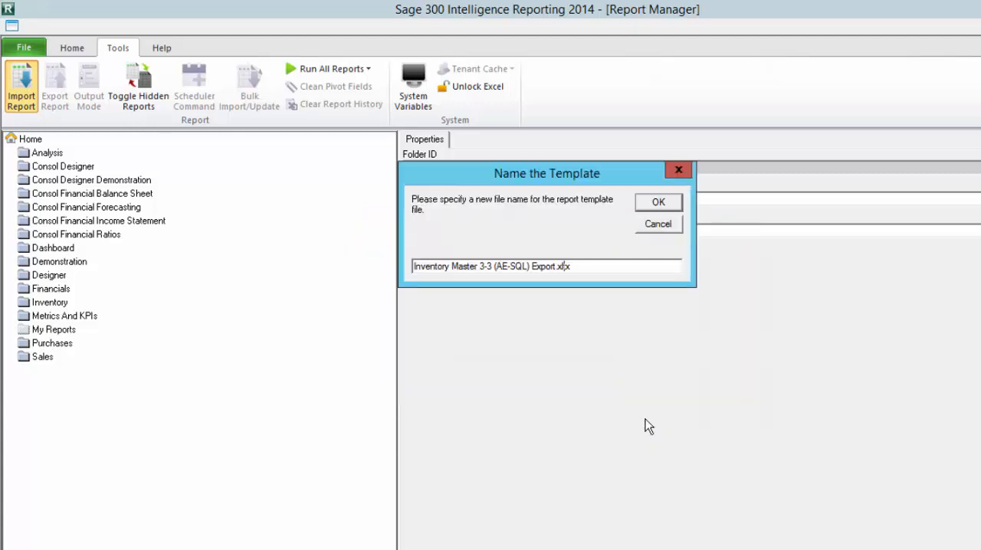
type("V2")
left_click(655, 203)
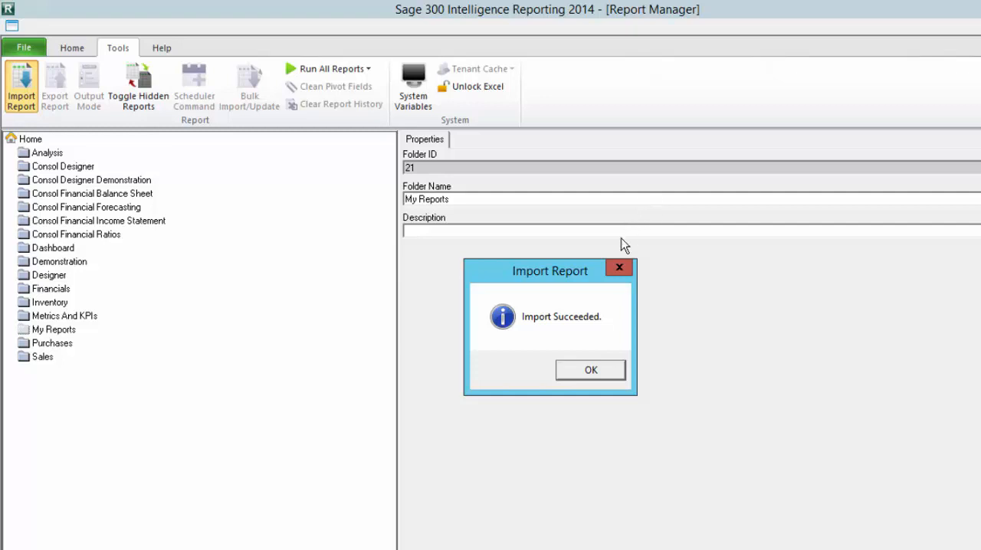
left_click(575, 373)
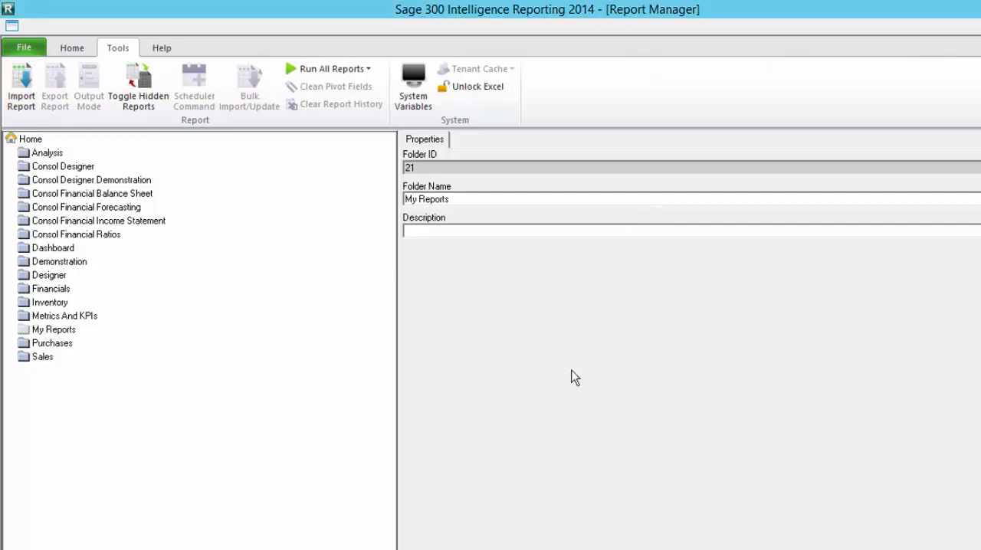
Step: Expand the My Reports folder to check for the imported report
left_click(60, 332)
double_click(60, 332)
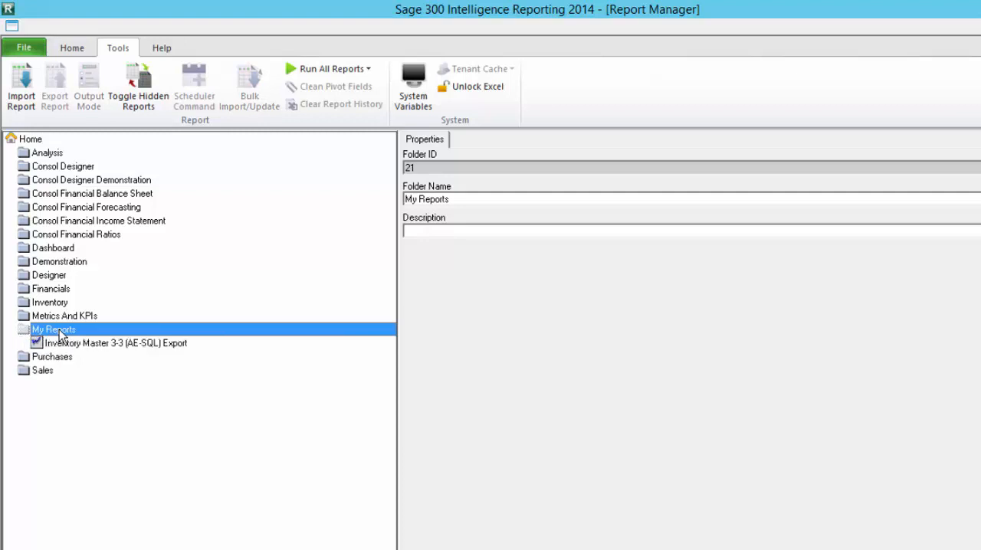